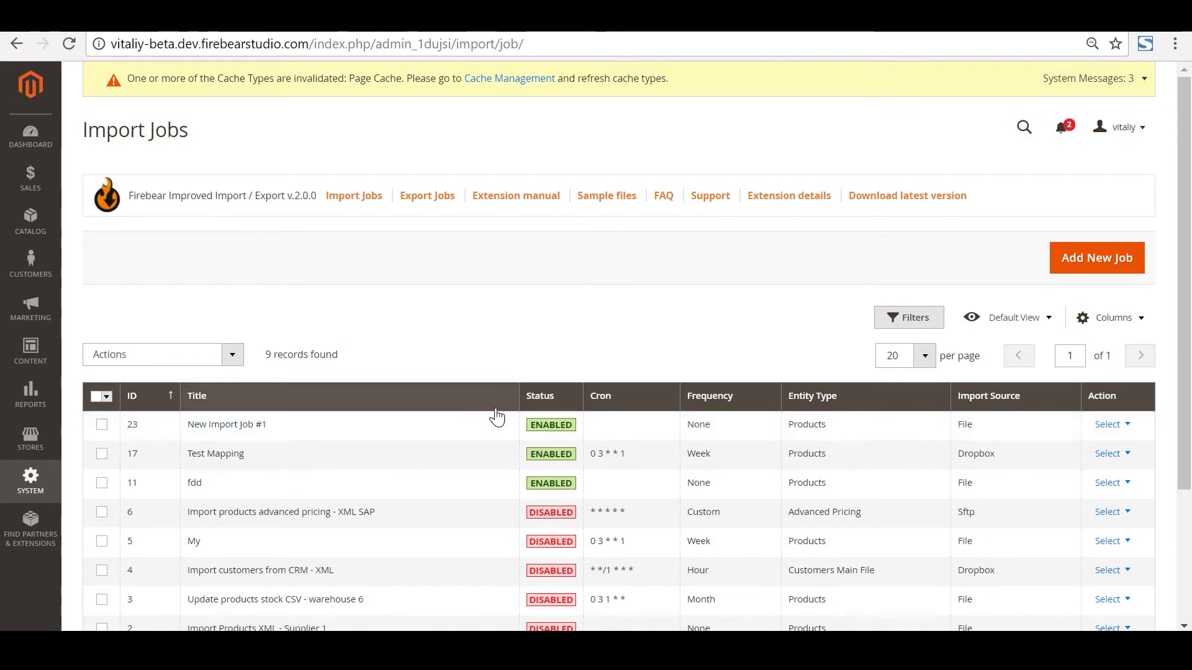
Step: Dismiss the inline editing of New Import Job #1 and open the Test Mapping import job for editing
left_click(383, 434)
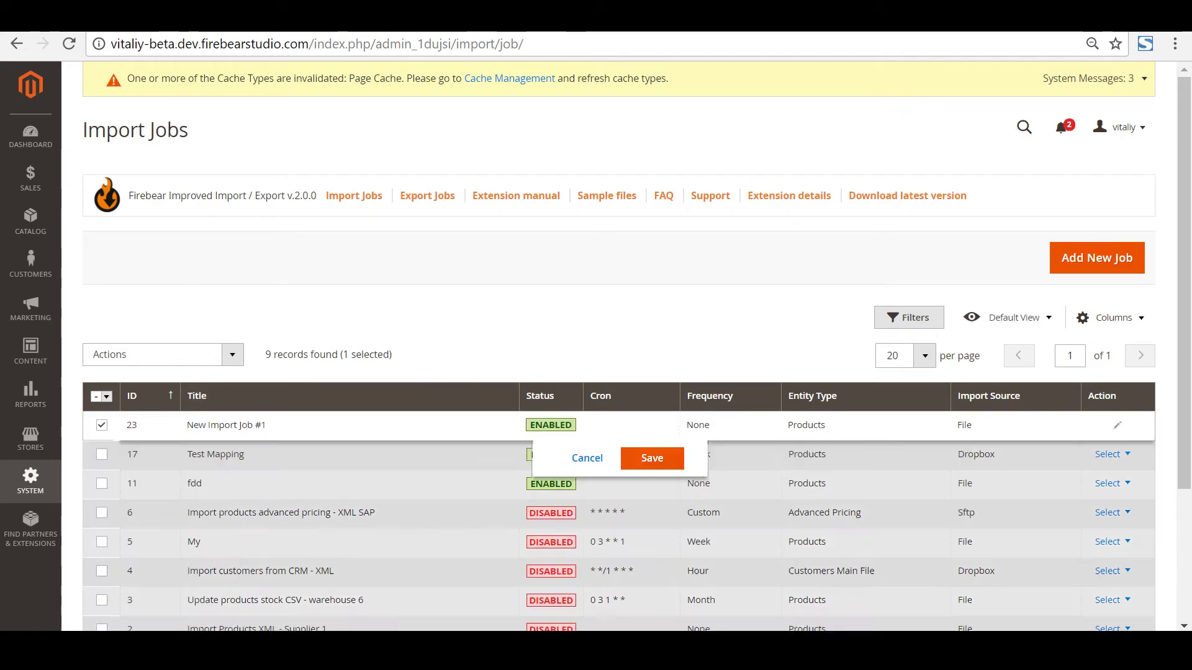
left_click(586, 487)
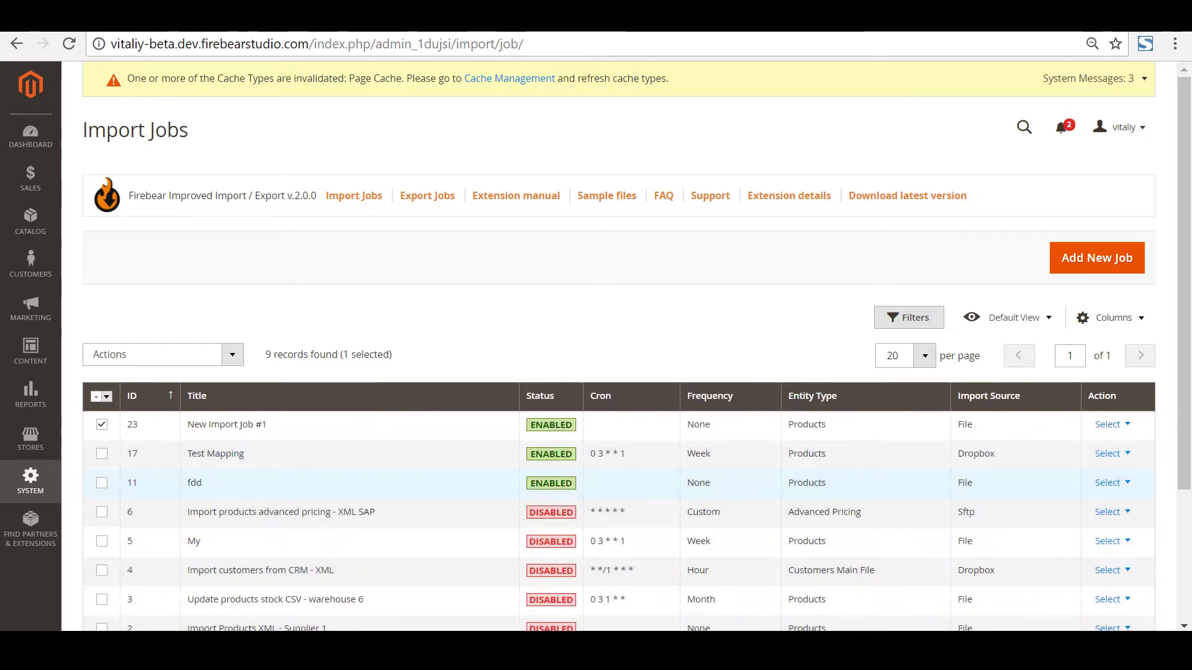
left_click(1125, 455)
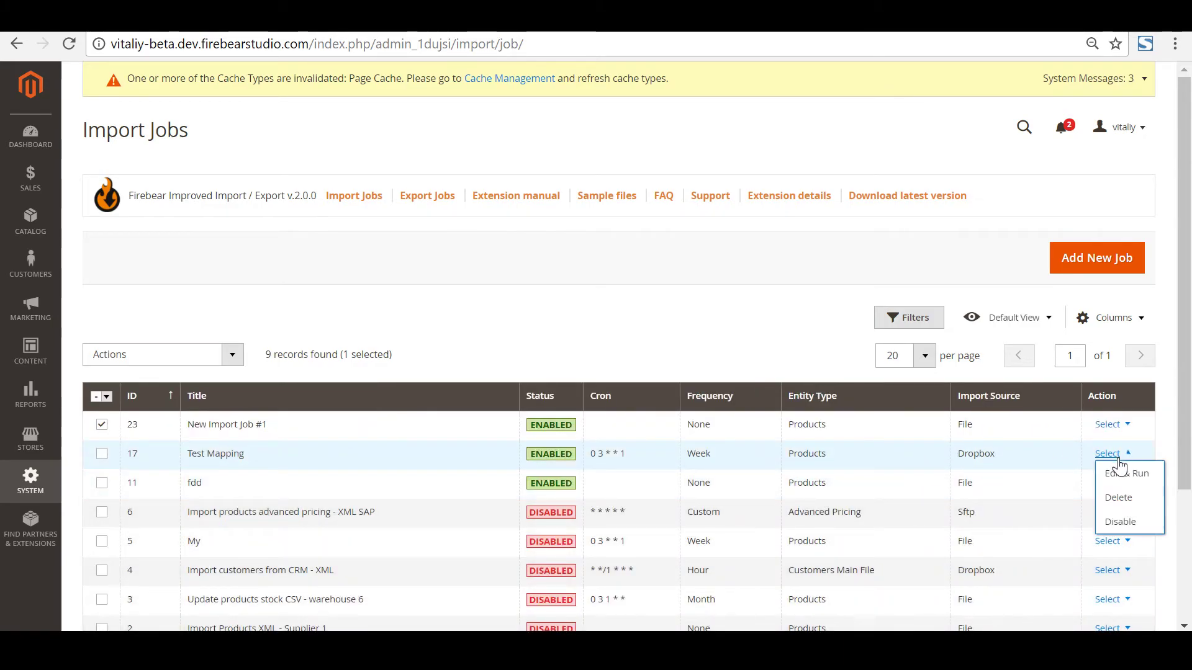
left_click(1113, 483)
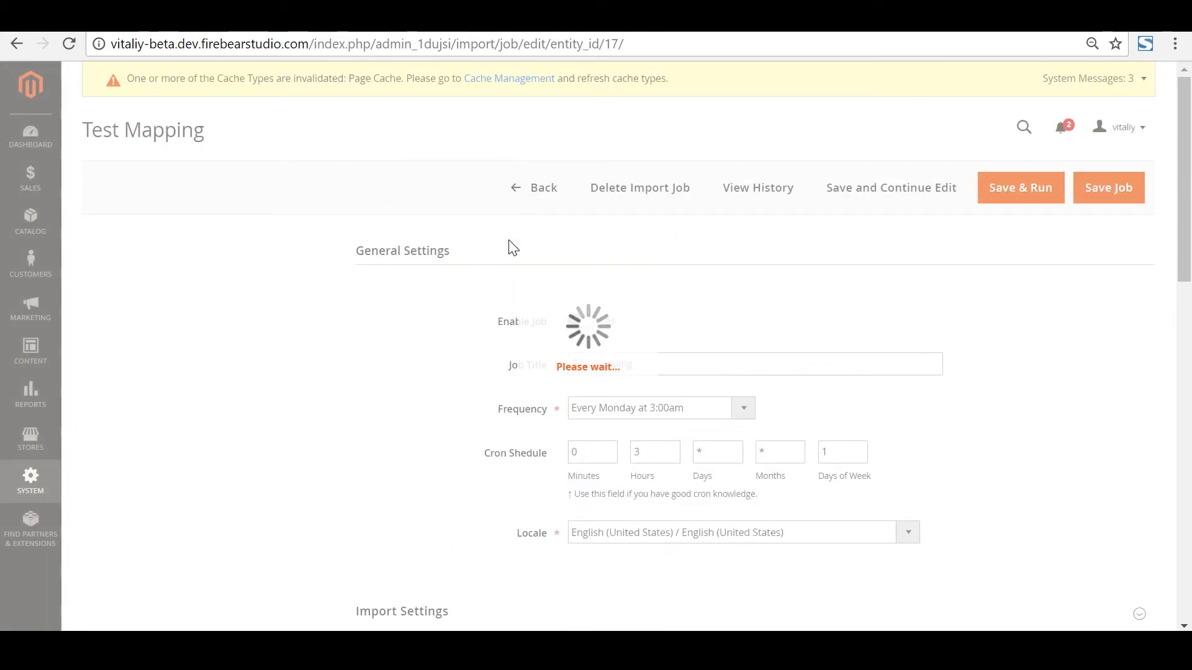
Step: Review the job title, the frequency options and the cron schedule fields in the General Settings
left_click(511, 357)
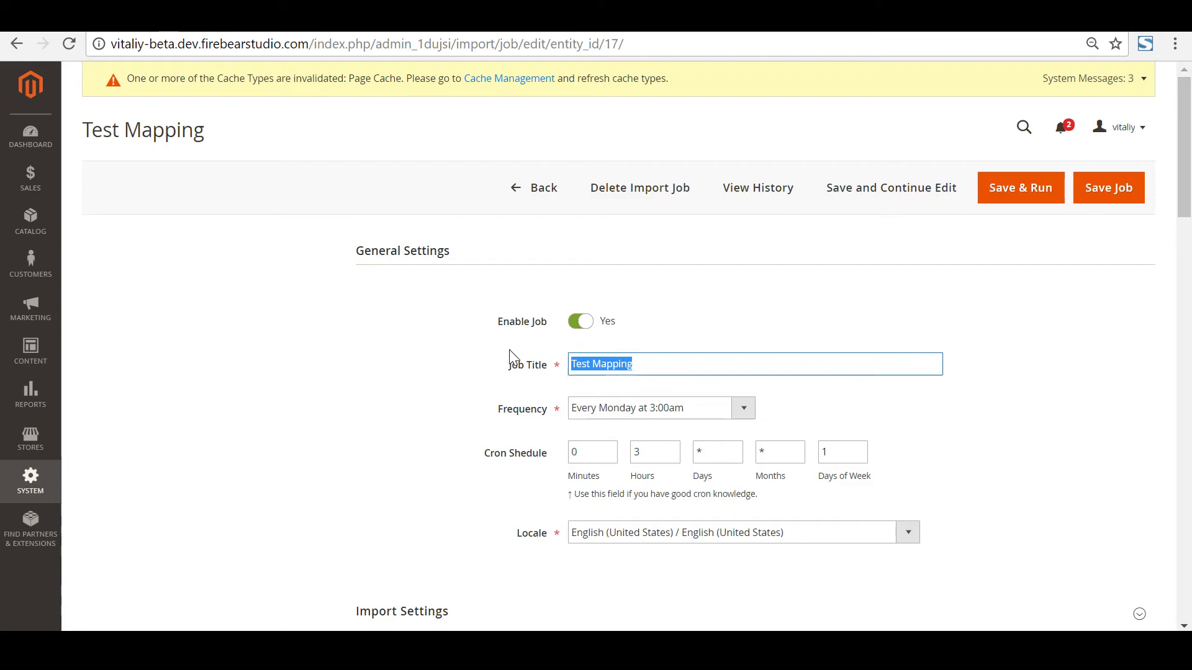
left_click(599, 405)
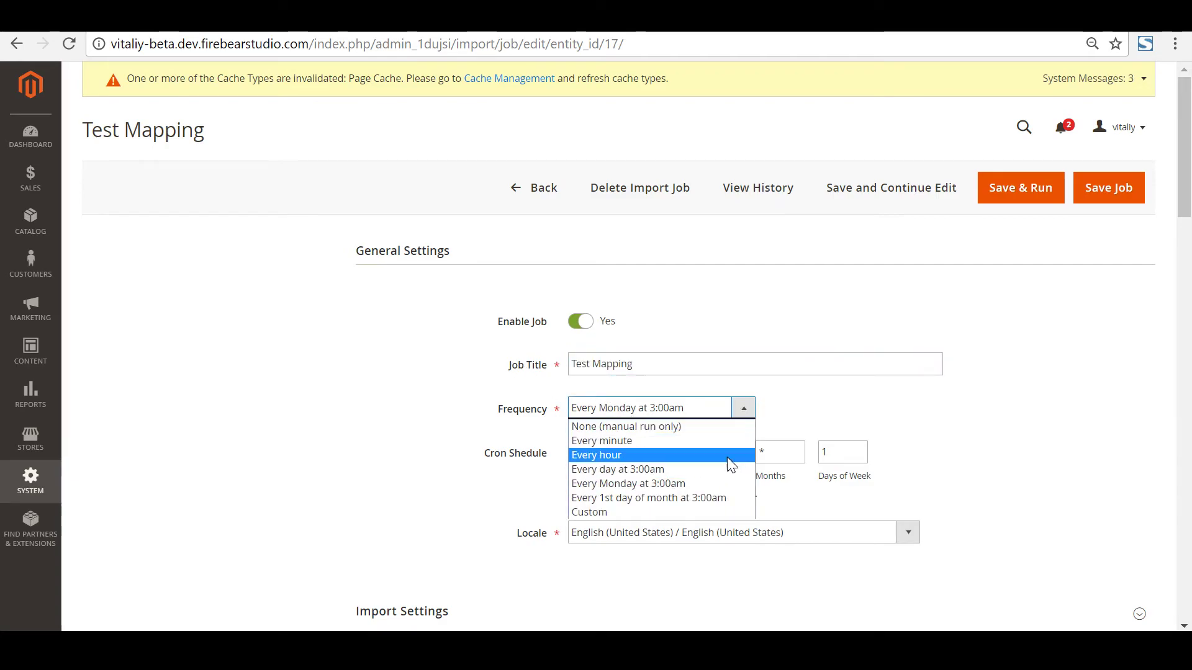
left_click(801, 408)
left_click(633, 448)
type("3")
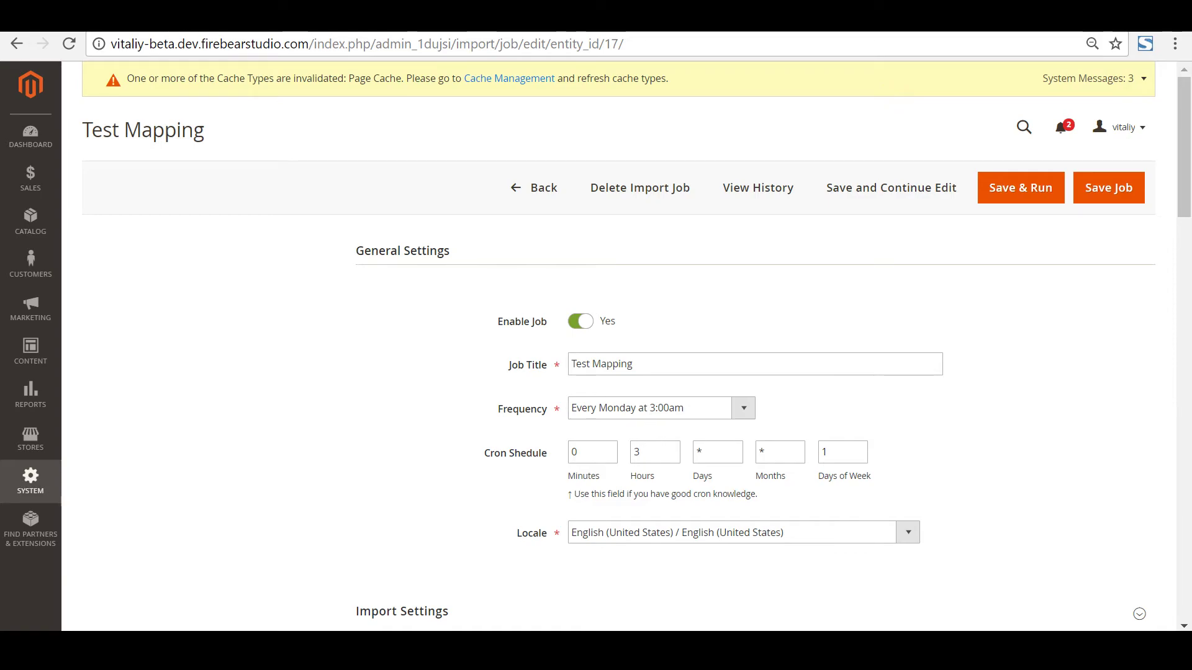
key("Tab")
Step: Expand the Import Settings to review the available entity types, and collapse them again without changing the entity
scroll(647, 443, "down", 3)
scroll(647, 443, "down", 2)
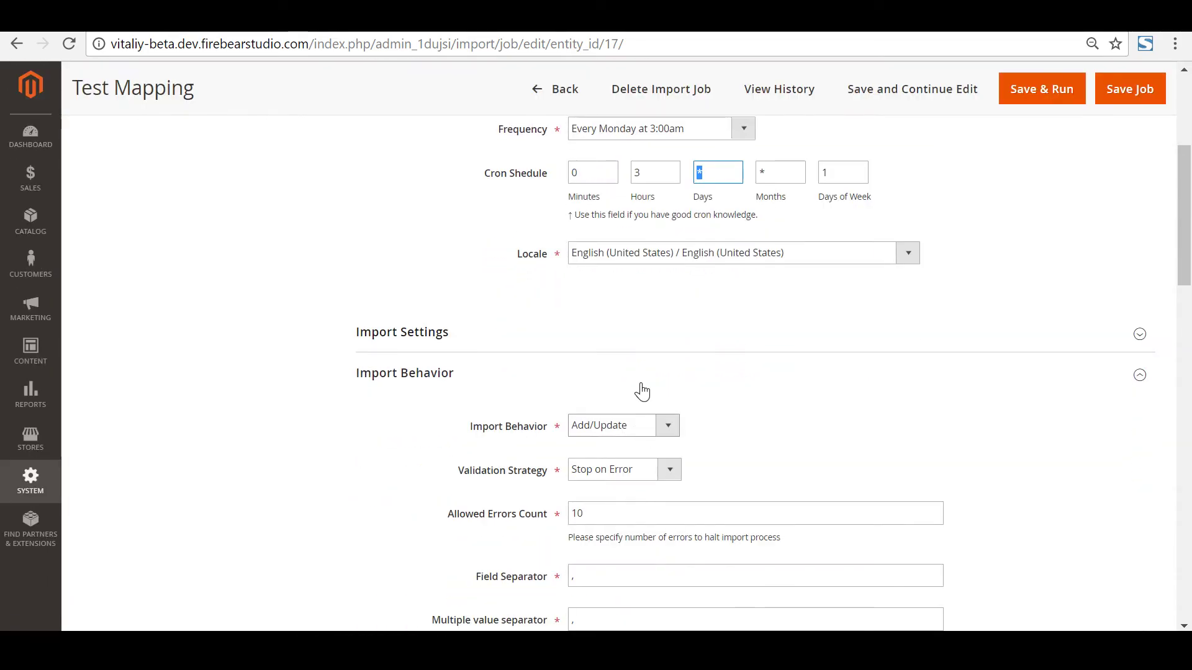
left_click(647, 345)
left_click(639, 395)
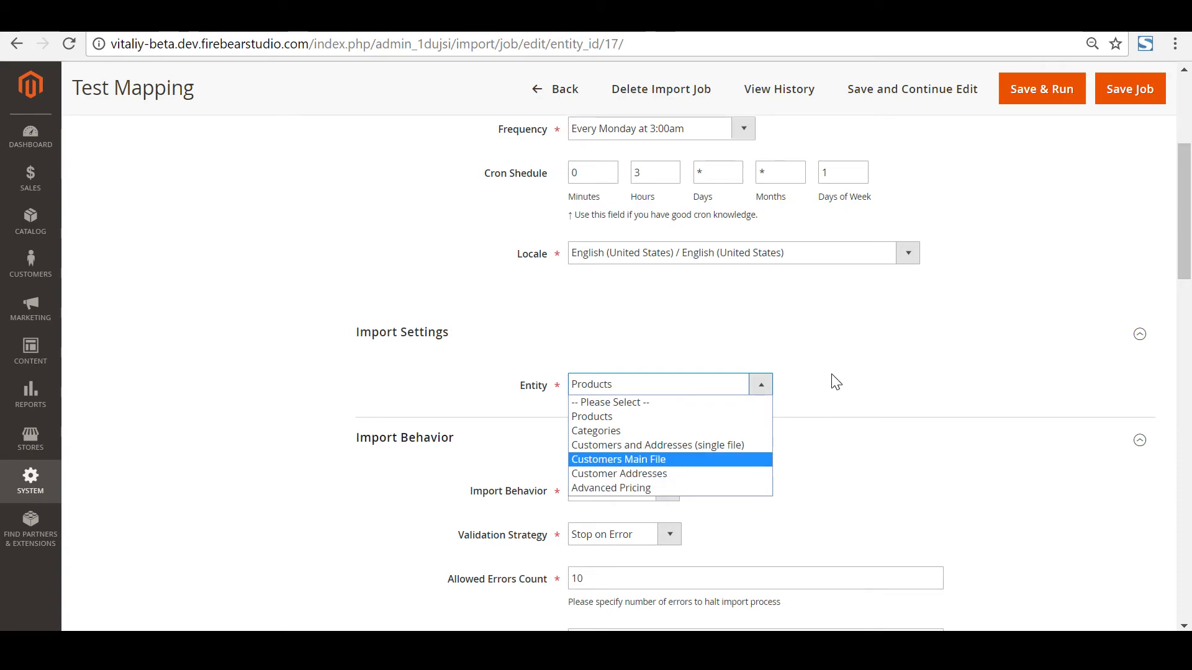
left_click(840, 359)
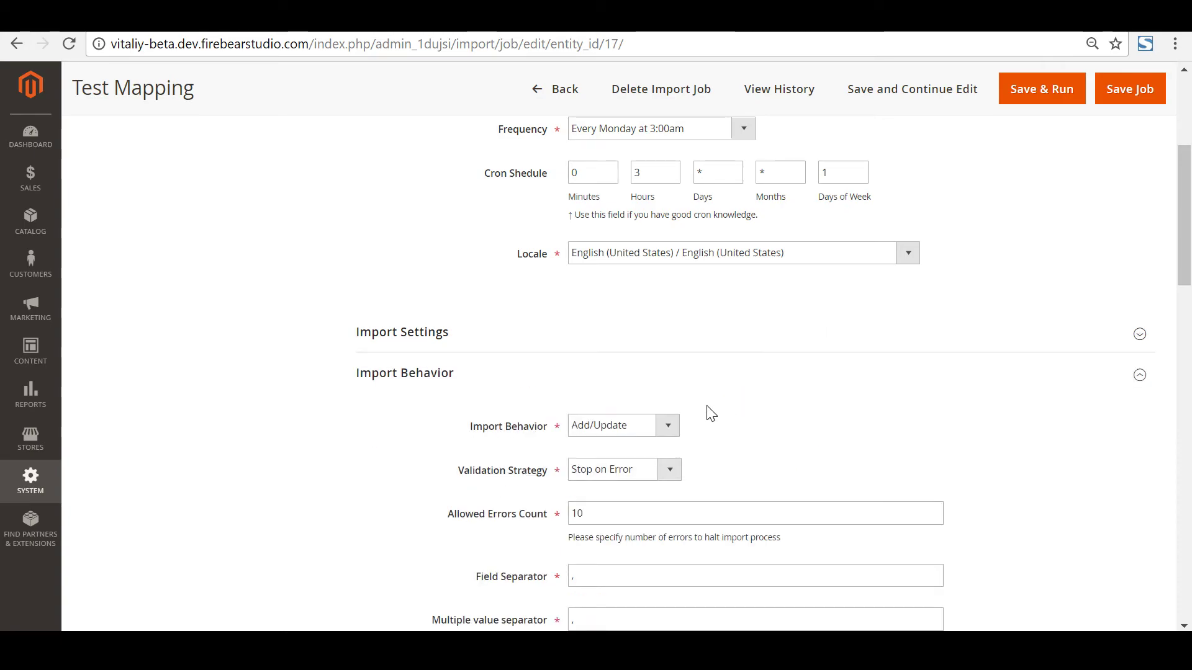
Step: Review the import behavior choices along with the validation strategy, allowed errors count and separator fields
scroll(708, 412, "down", 2)
left_click(677, 338)
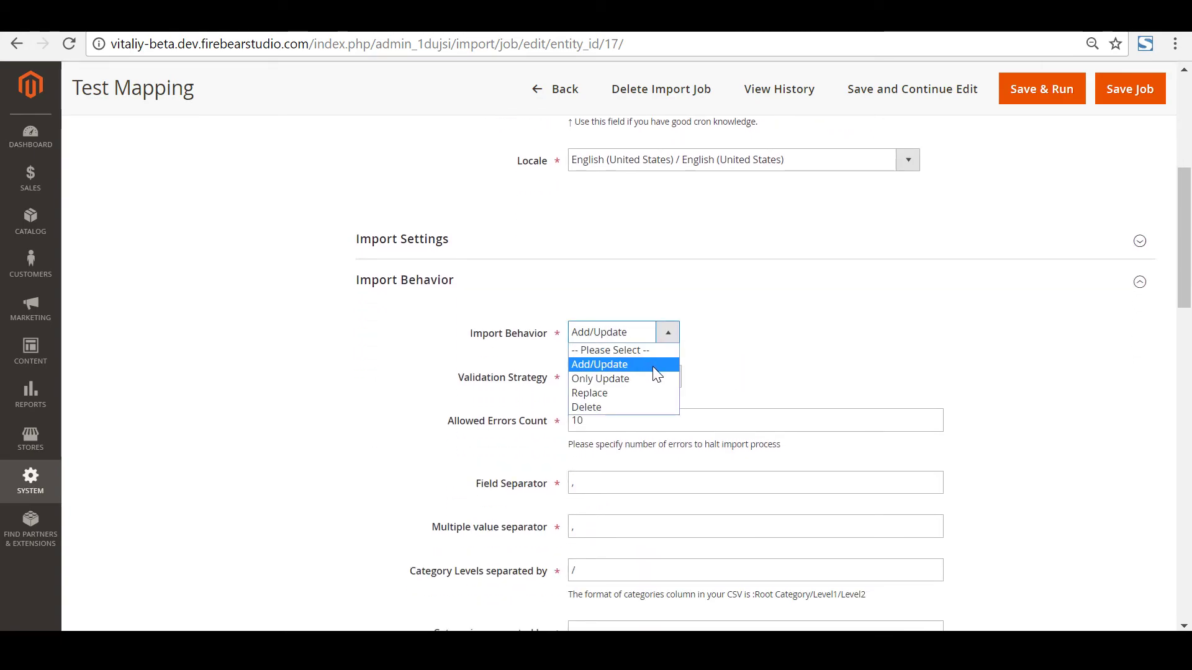
left_click(707, 331)
scroll(699, 341, "down", 2)
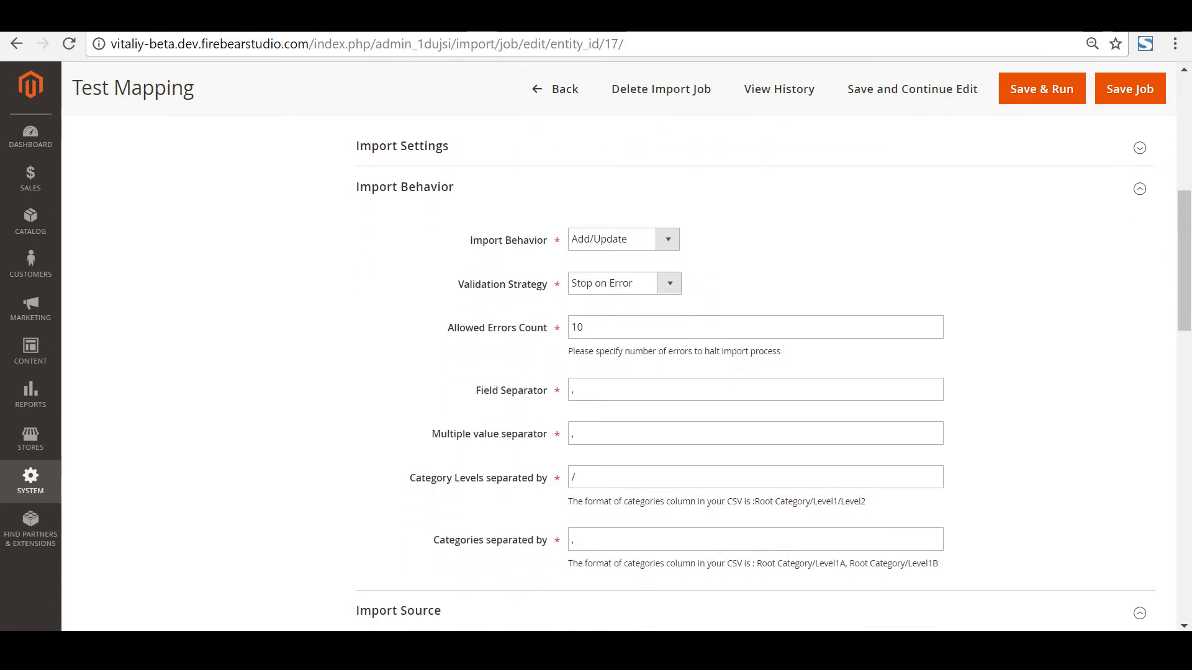
scroll(652, 298, "down", 2)
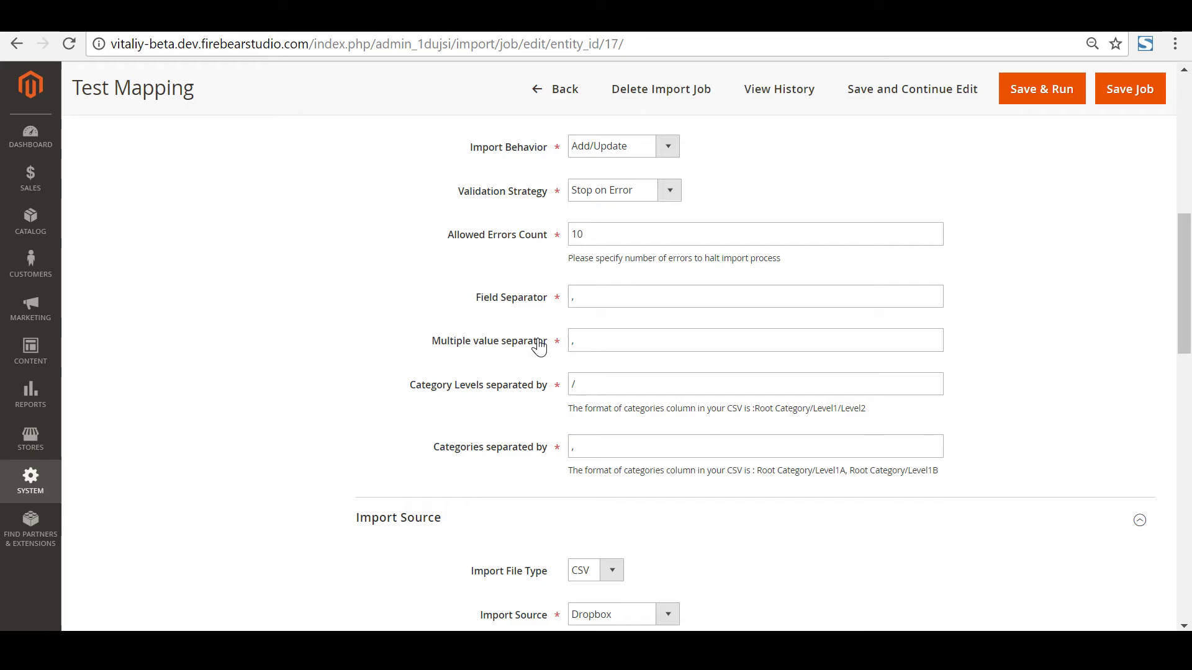
Step: Review the import source's file type and Dropbox connection fields, and the price and qty attribute mapping
scroll(539, 346, "down", 5)
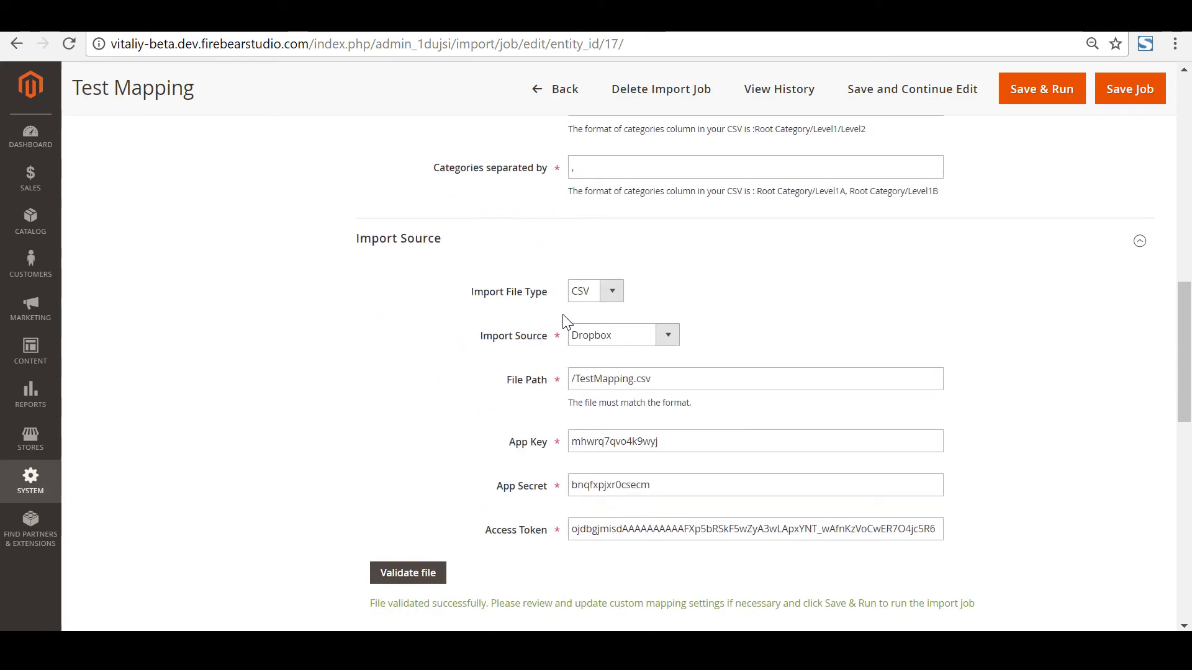
left_click(611, 297)
left_click(611, 298)
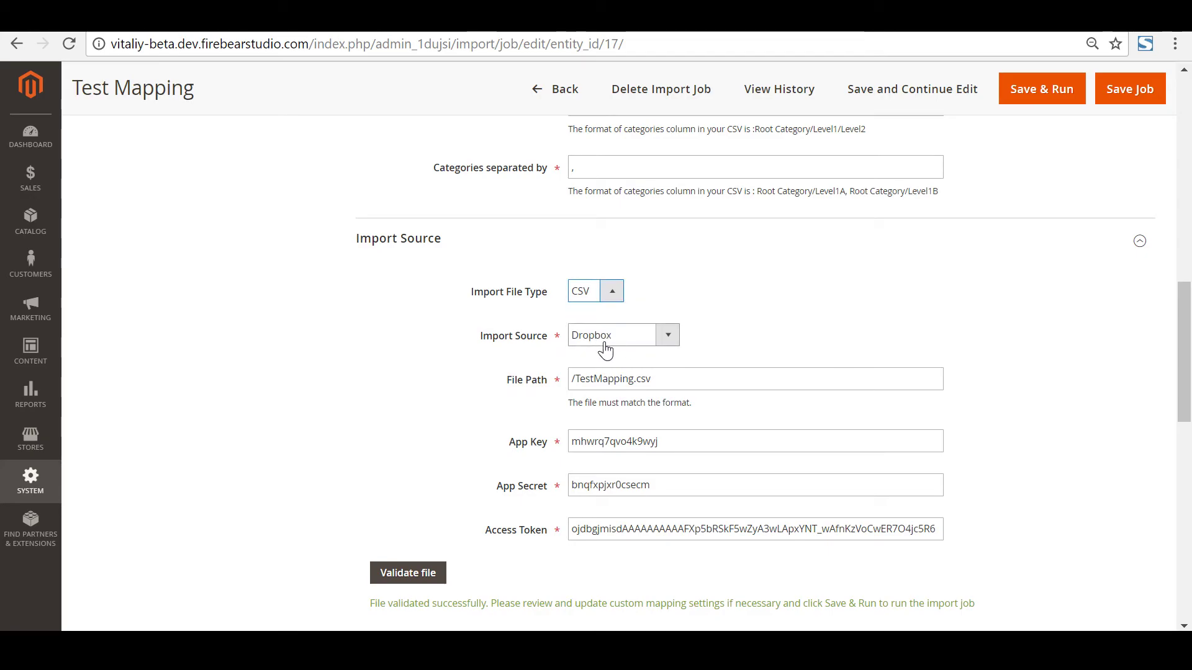
scroll(621, 340, "down", 3)
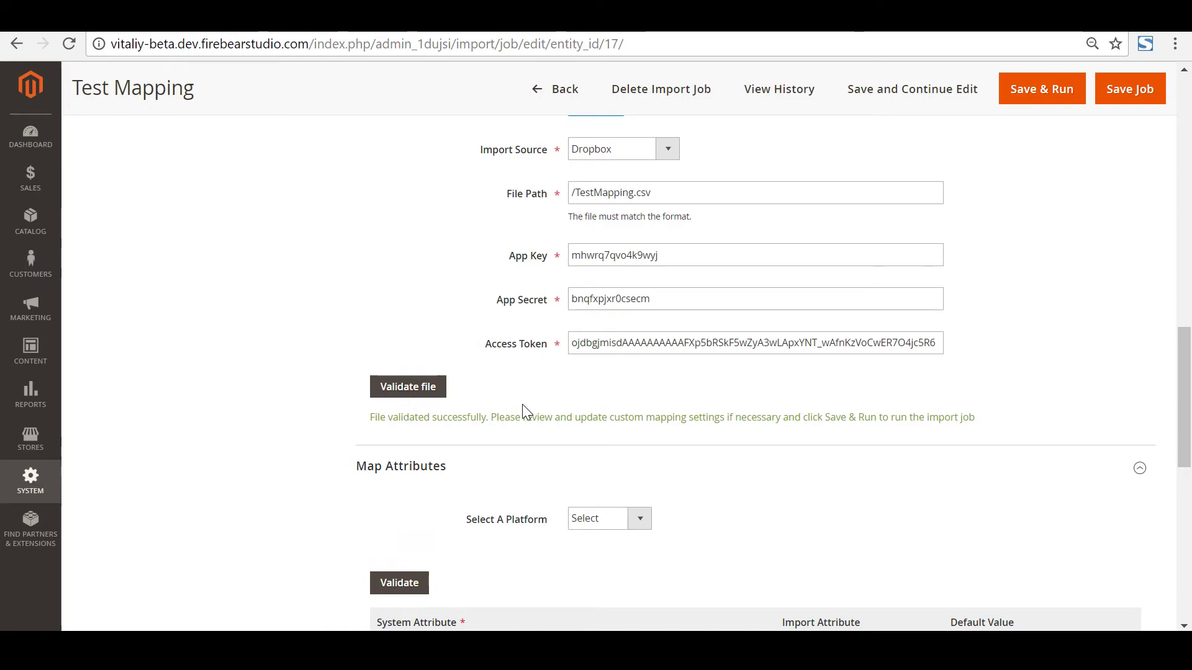
scroll(524, 409, "down", 3)
scroll(538, 357, "down", 2)
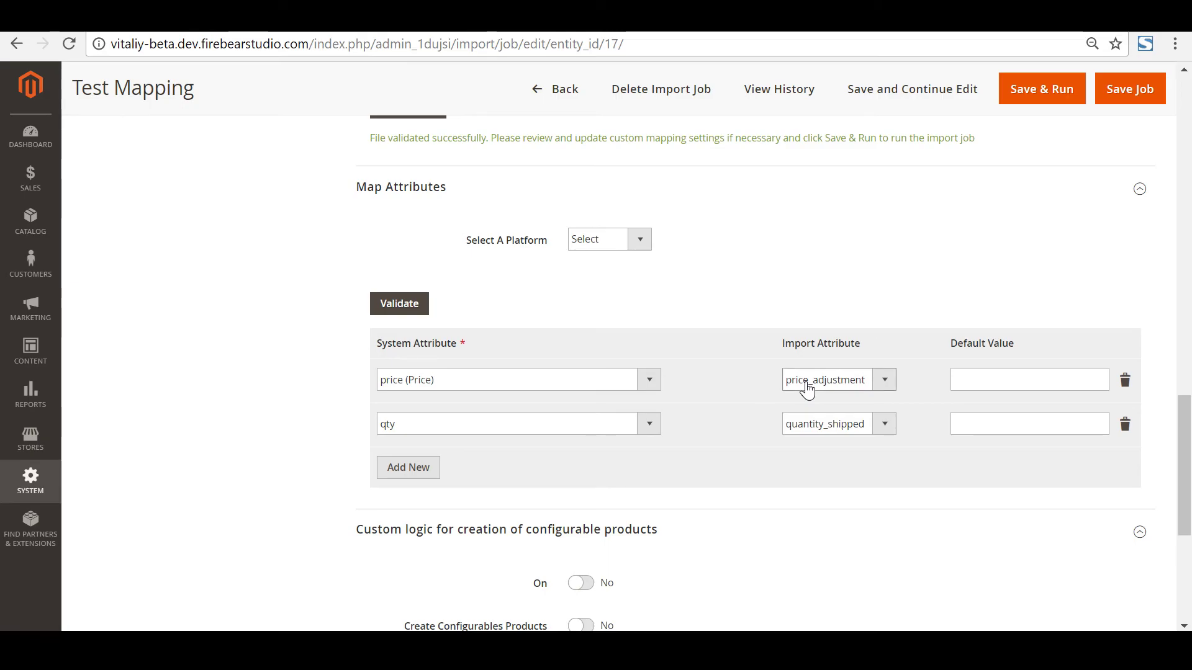
Step: Save and run the Test Mapping import job, and highlight the updated rows line in the console output
scroll(807, 390, "up", 3)
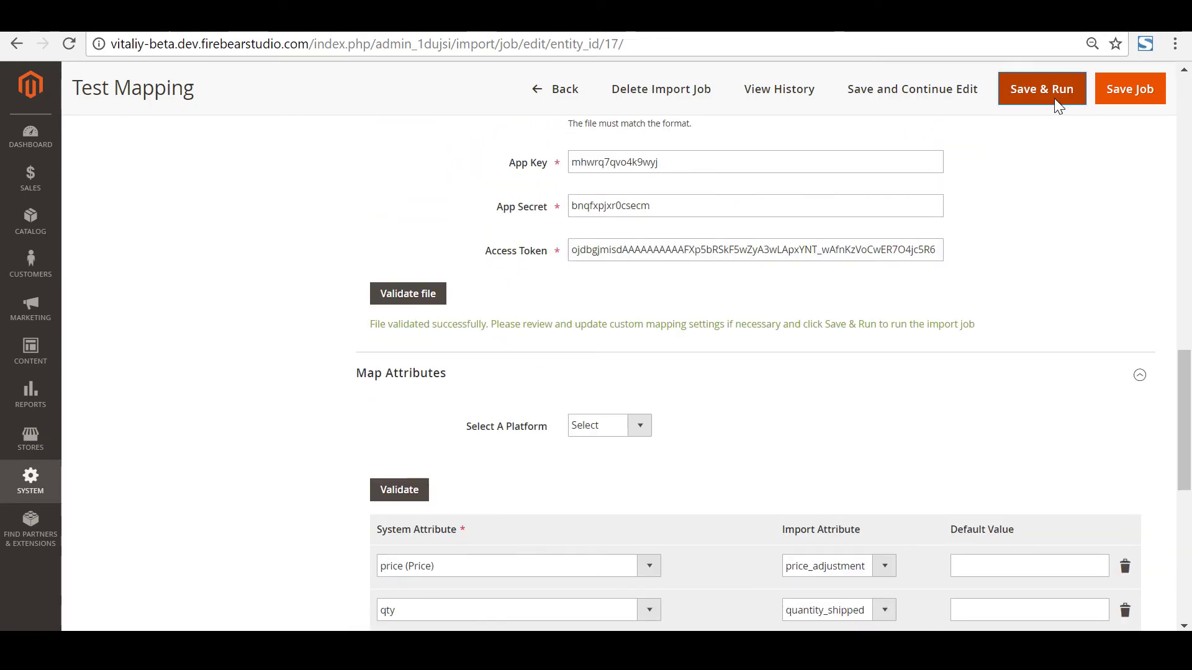
left_click(1054, 98)
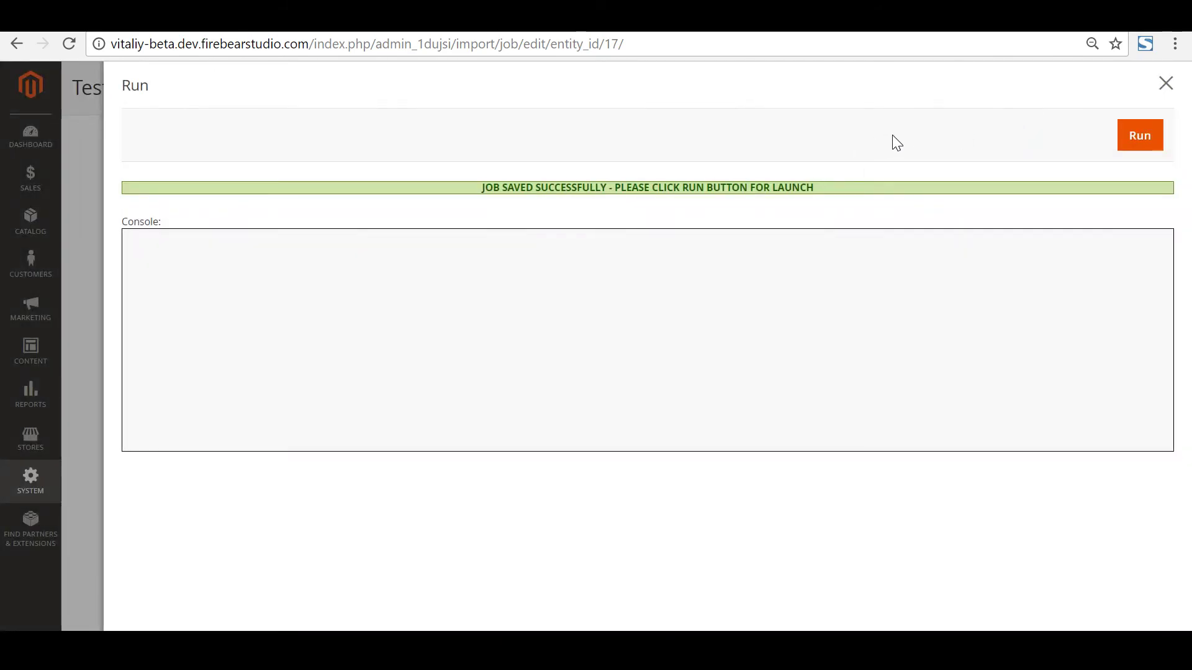
left_click(1150, 134)
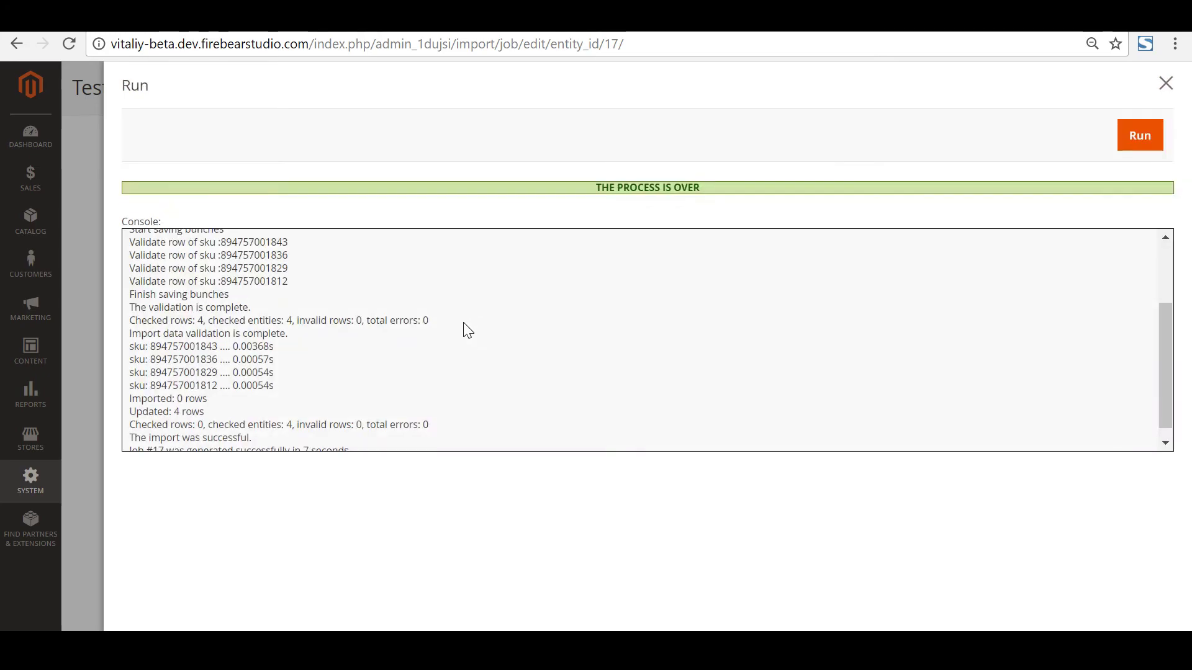
left_click_drag(206, 413, 129, 412)
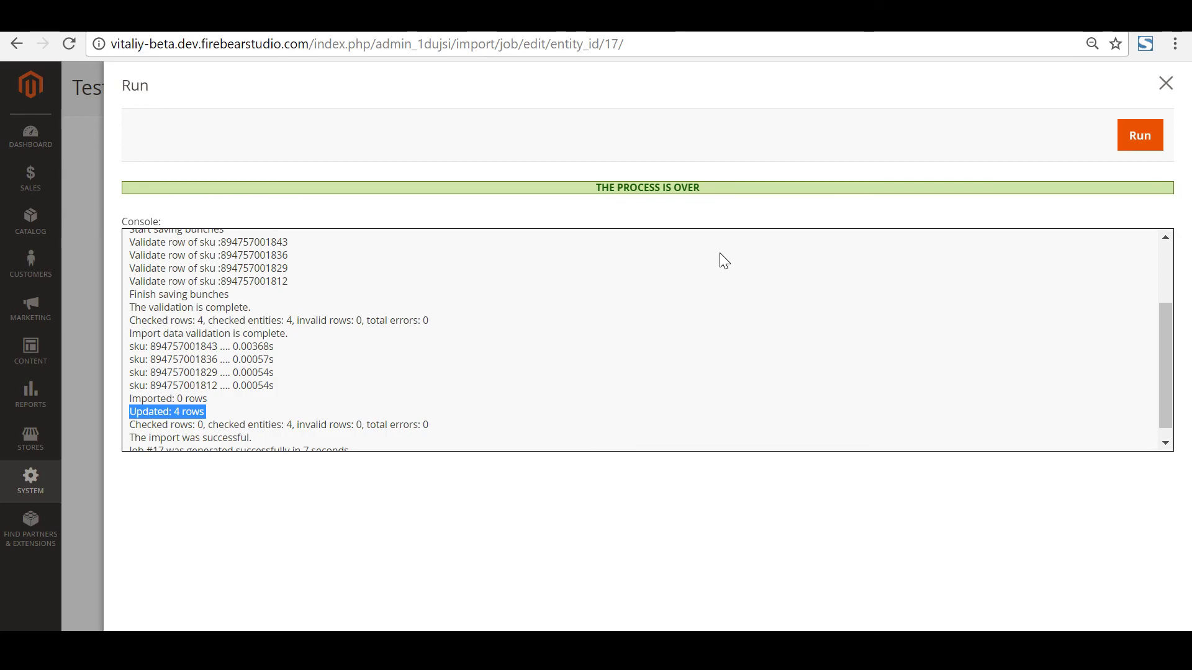
Step: Switch to the Firebear Studio extension page, close the enlarged flow diagram and review the listed features and price
left_click(826, 16)
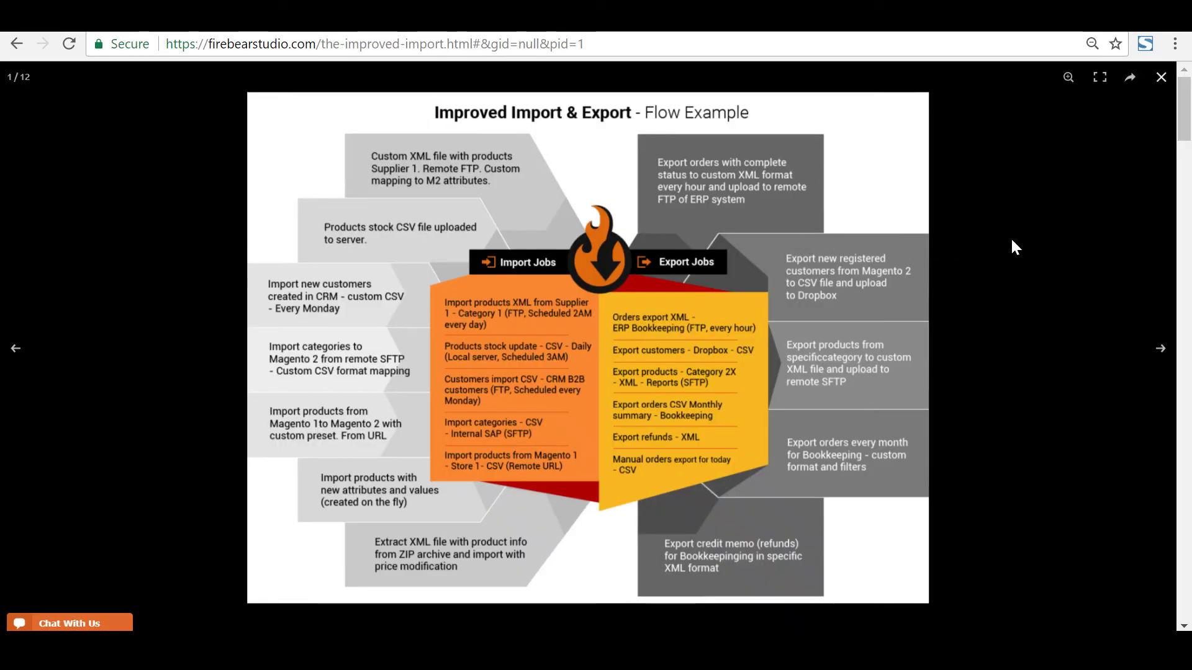
left_click(1019, 267)
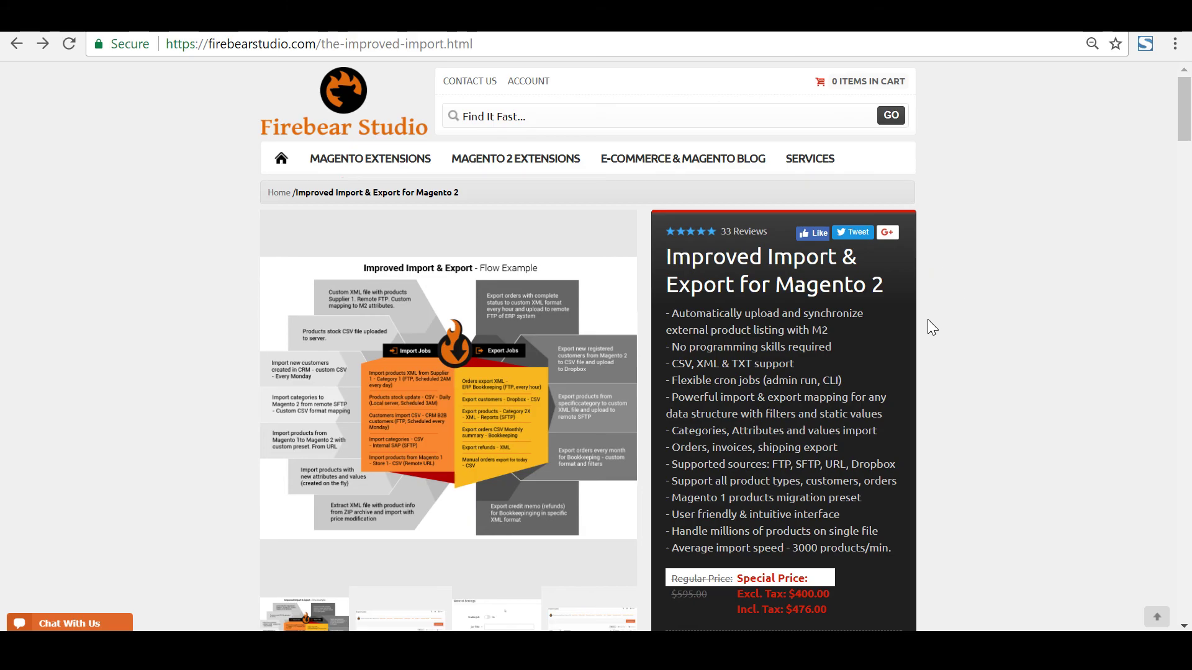
scroll(907, 297, "down", 1)
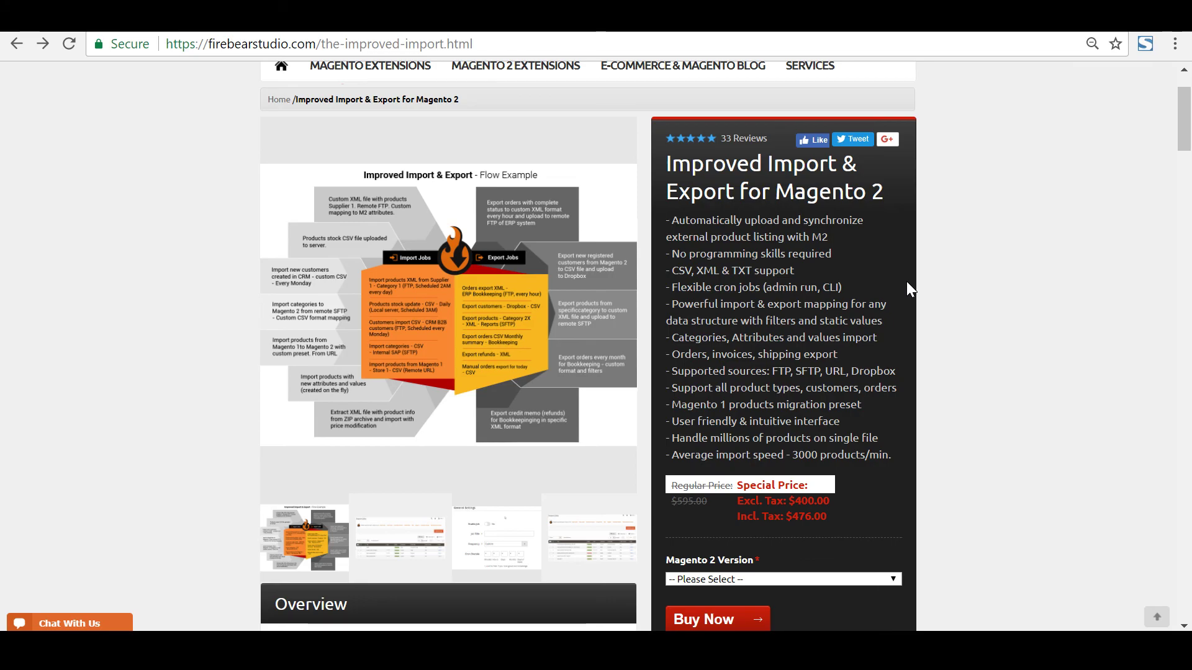
scroll(926, 248, "up", 1)
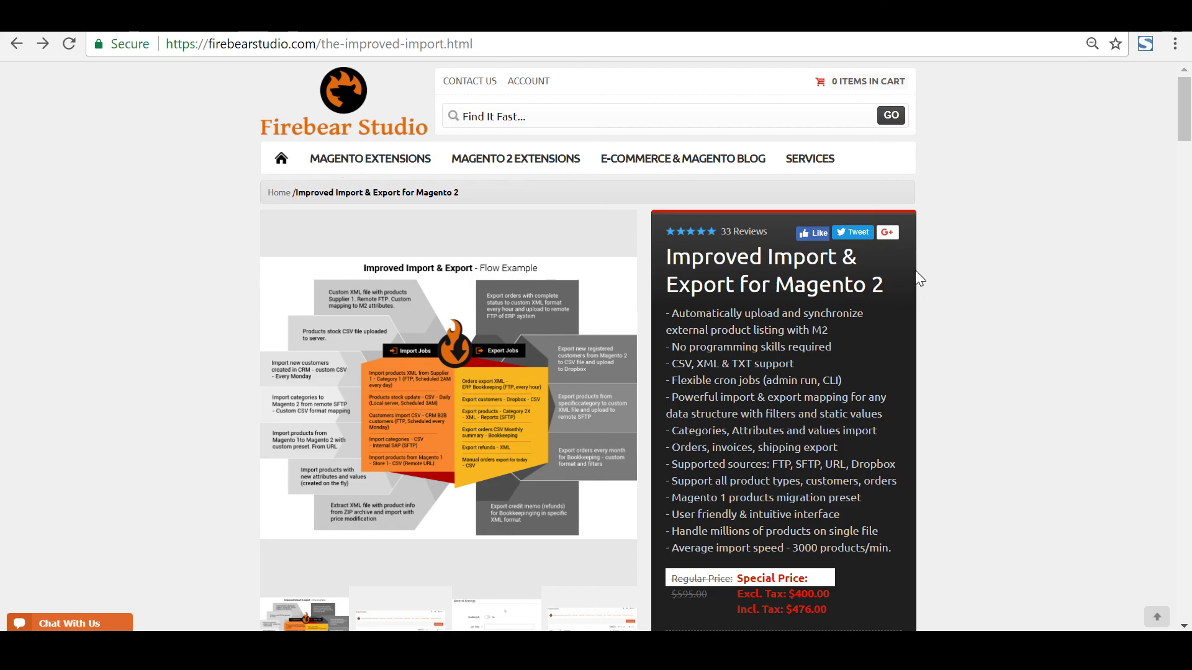
Step: Open the Firebear Studio E-Commerce & Magento Blog and browse through its recent posts
left_click(734, 161)
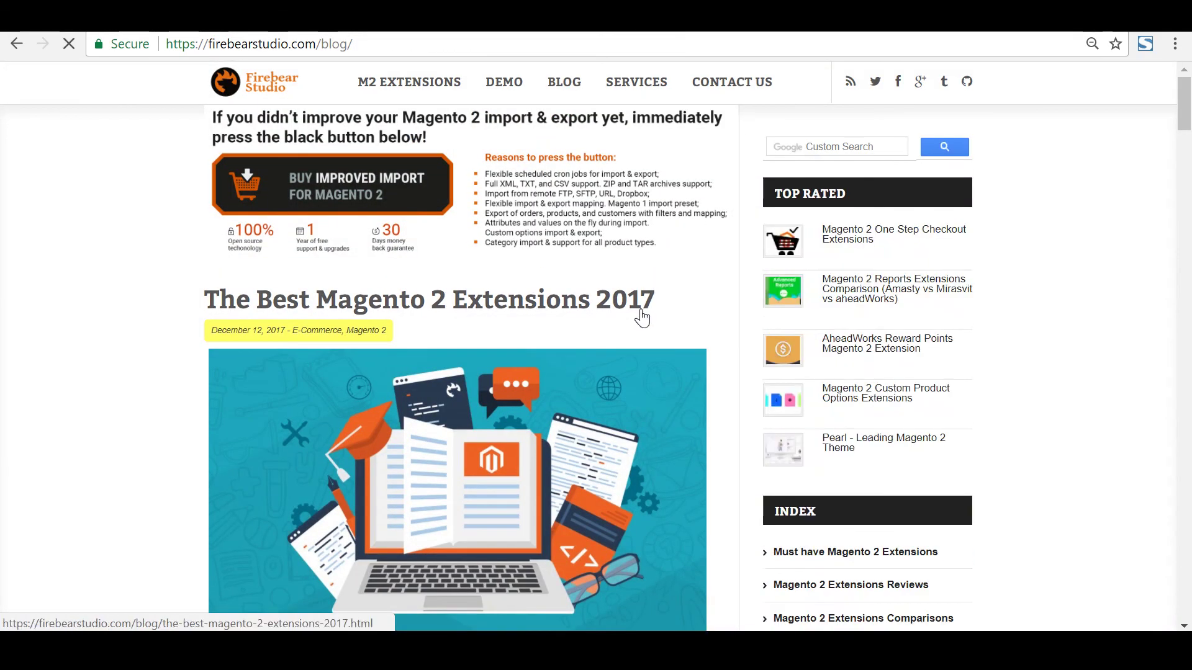
scroll(600, 324, "down", 2)
scroll(599, 324, "down", 6)
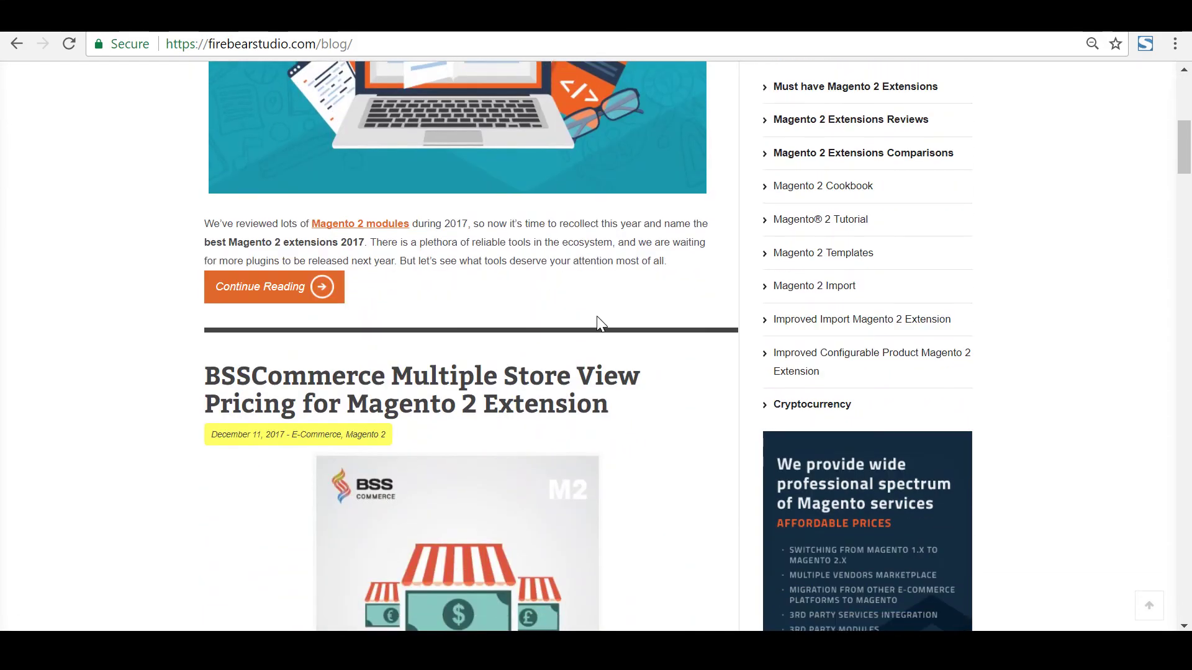
scroll(599, 324, "down", 6)
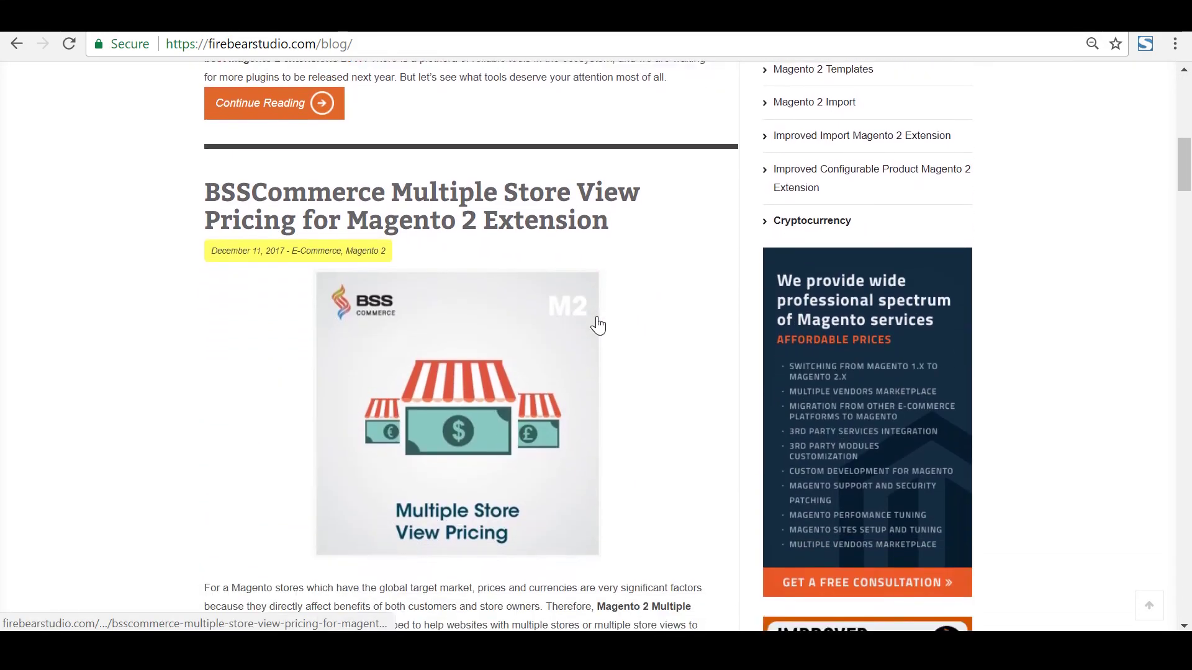
scroll(599, 324, "down", 10)
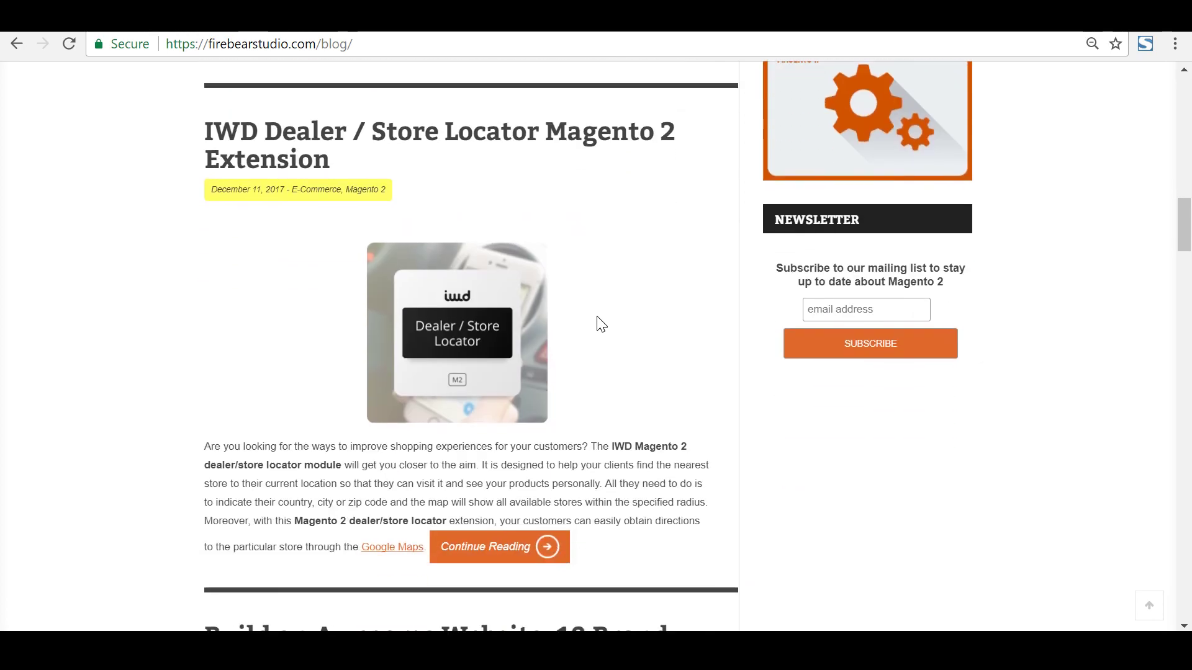
scroll(599, 324, "down", 5)
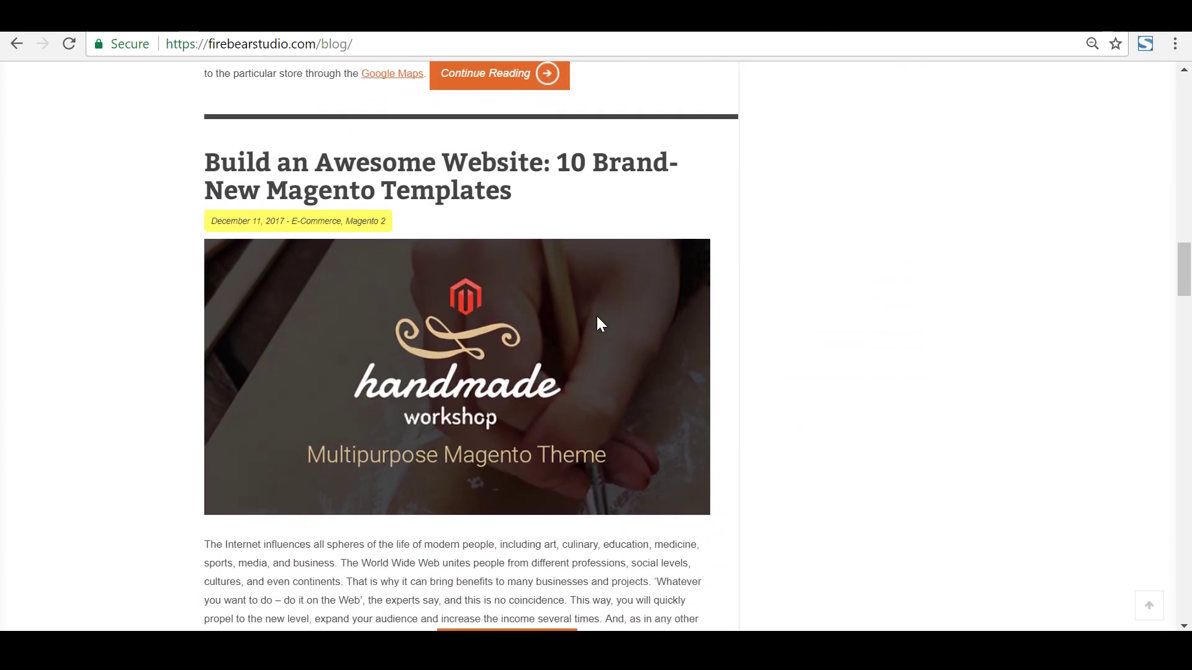